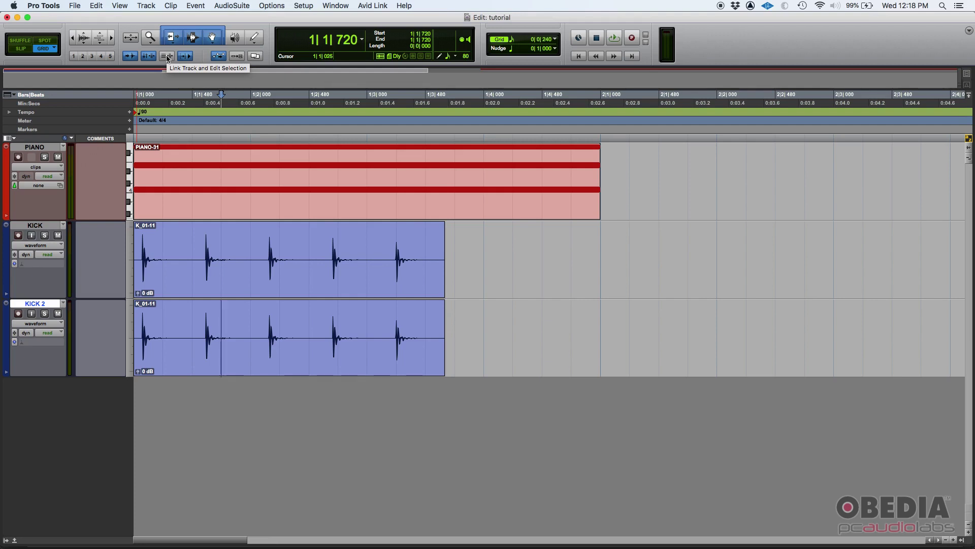
Step: Enable Link Track and Edit Selection in the Edit window toolbar
click(168, 56)
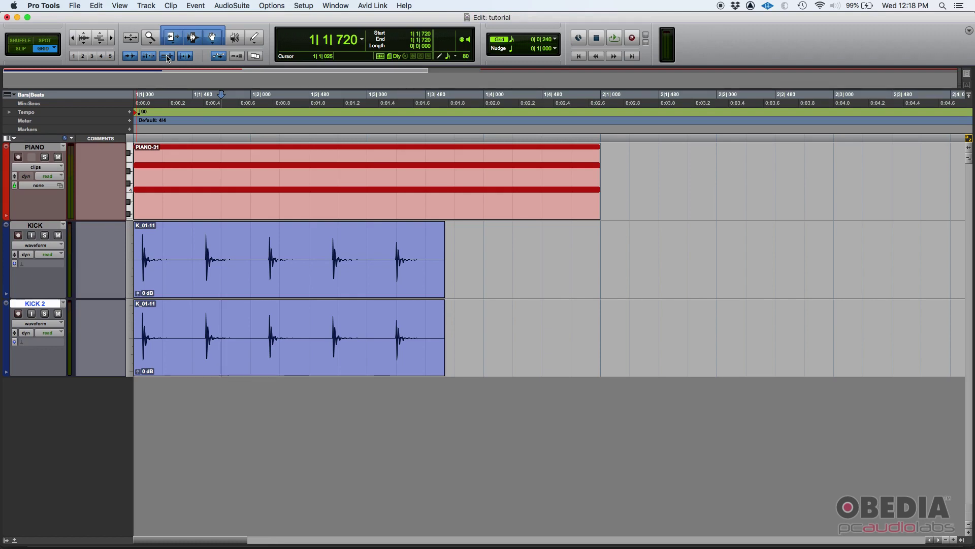
Step: Select 1|1|480 to 1|3|000 on KICK, move it to PIANO, then set an edit point at 1|4|240
drag(197, 252, 367, 250)
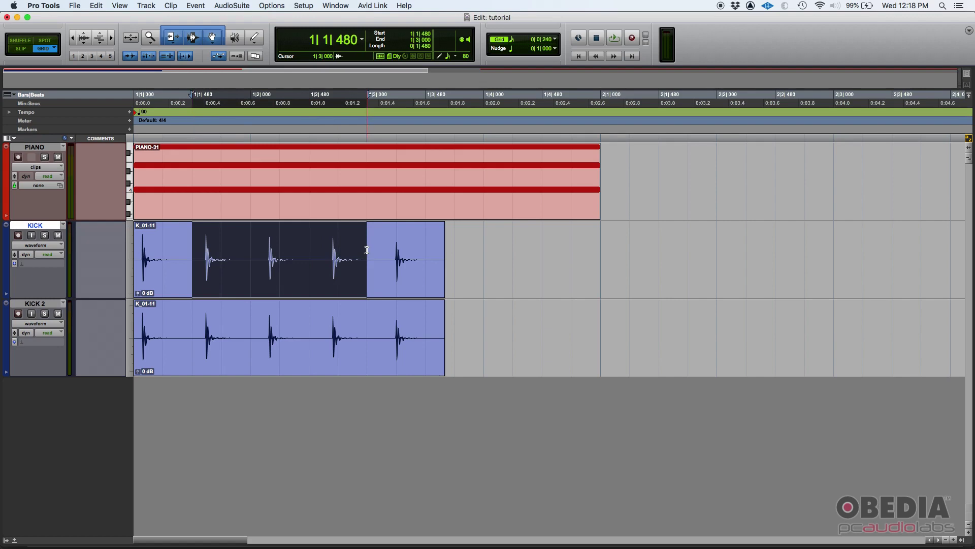
click(35, 149)
click(528, 224)
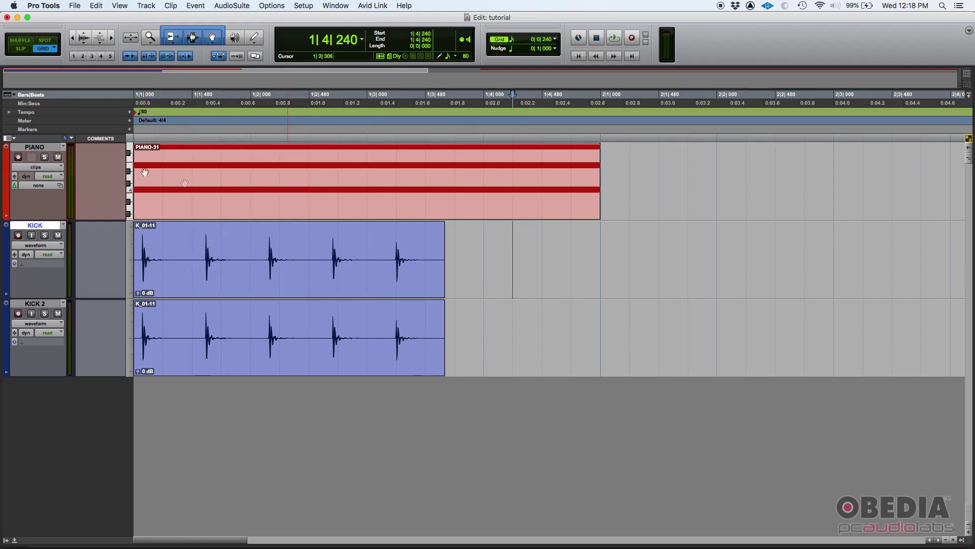
Step: Cycle the track selection through PIANO, KICK and KICK 2, ending with an edit point at 2|2|000 on KICK
click(35, 148)
click(40, 227)
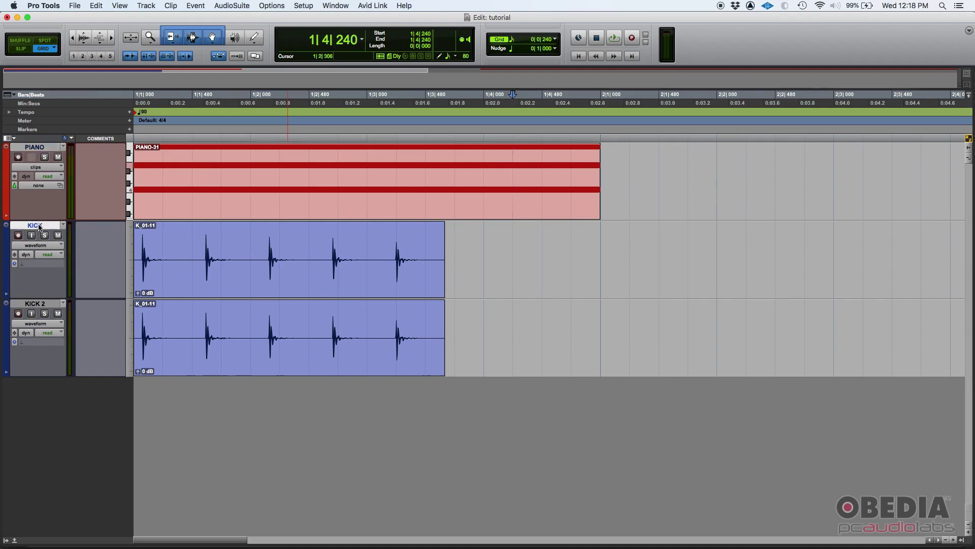
click(44, 305)
click(40, 149)
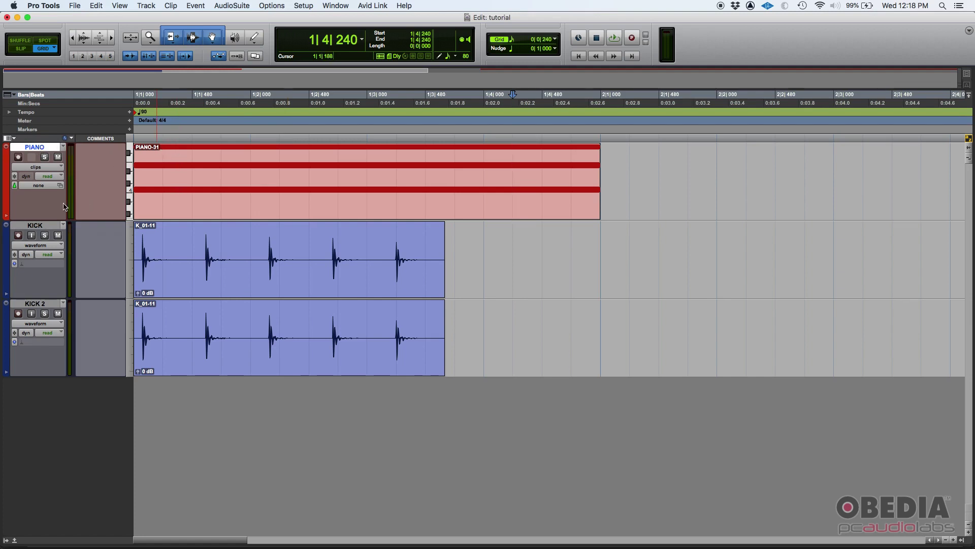
click(53, 225)
click(44, 304)
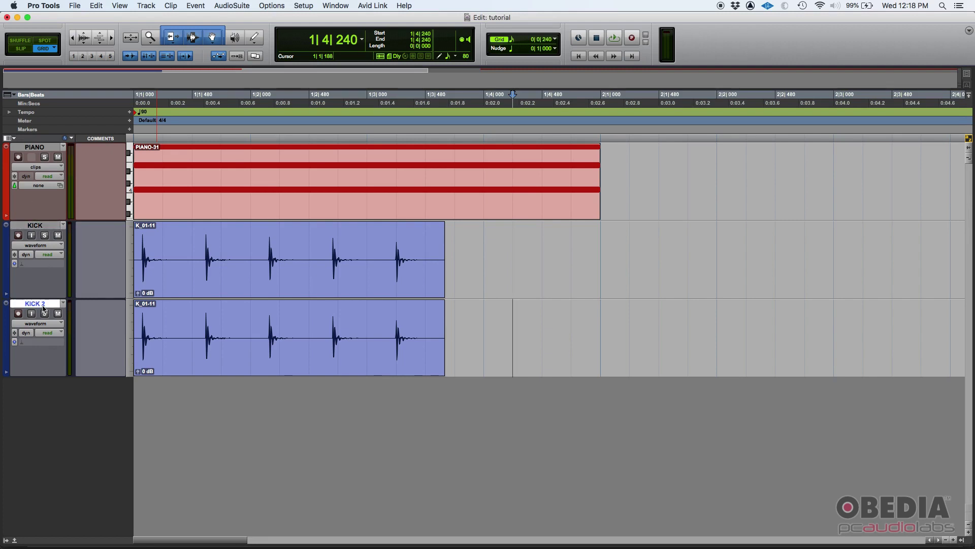
click(51, 225)
click(719, 223)
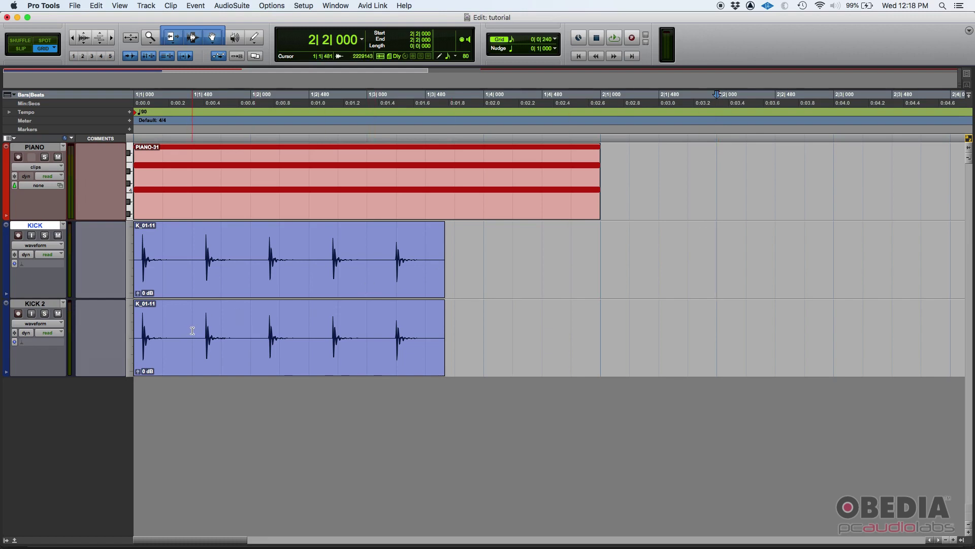
Step: Select 1|1|480–1|2|720 on KICK 2, 1|2|480–1|3|480 on KICK, then 1|1|480–1|3|000 across KICK and PIANO
mouse_move(192, 331)
mouse_down()
mouse_move(332, 331)
mouse_move(309, 330)
mouse_up()
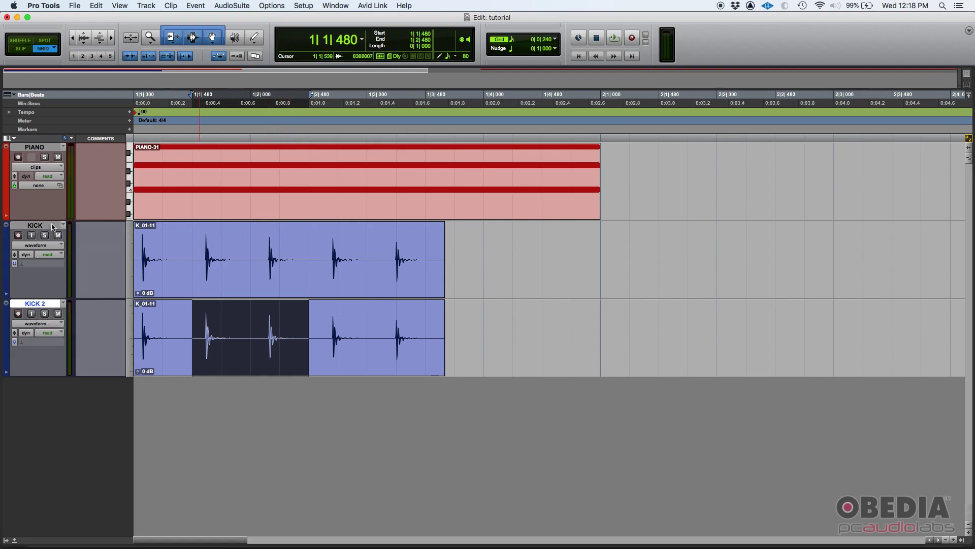
drag(309, 248, 425, 249)
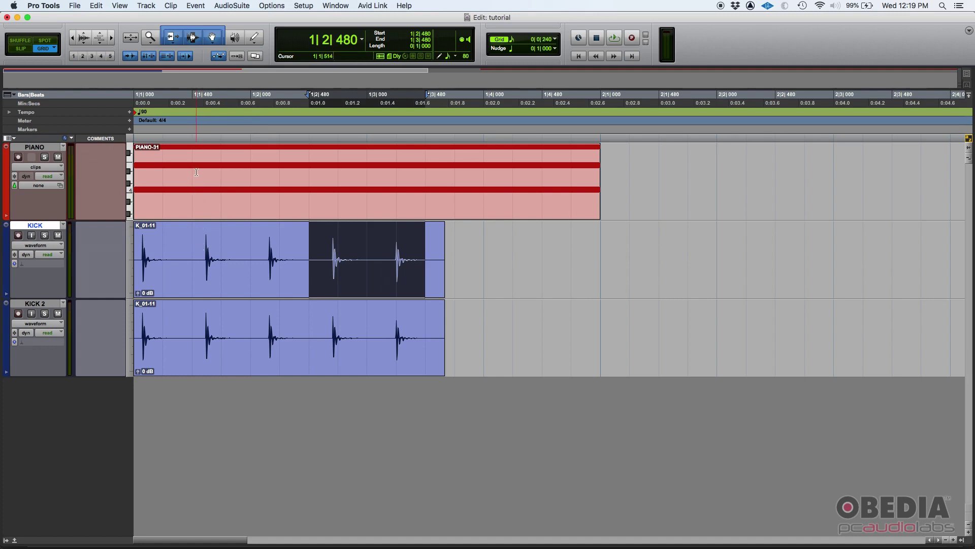
drag(202, 226, 369, 205)
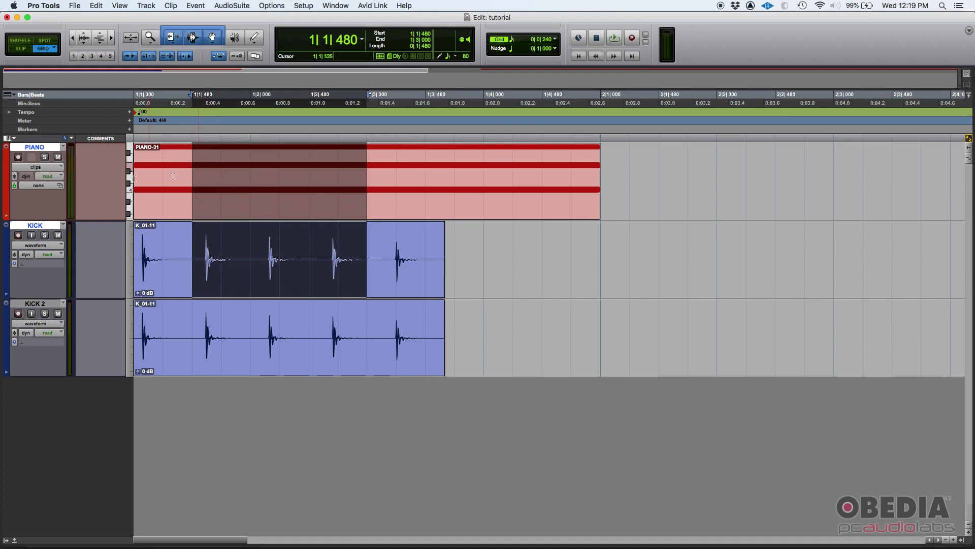
Step: Try a time selection across PIANO, KICK and KICK 2, then clear it to an edit point on KICK
click(187, 249)
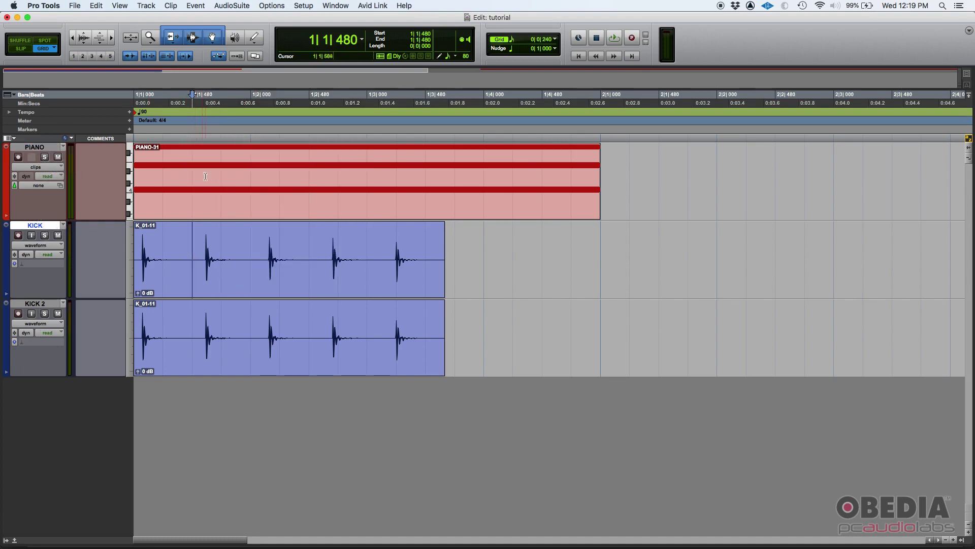
drag(195, 156, 364, 317)
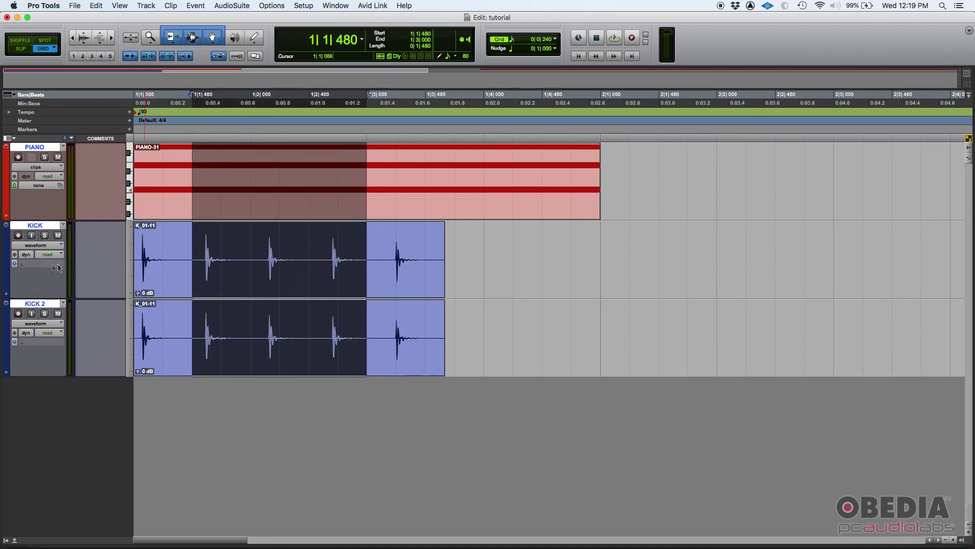
click(212, 269)
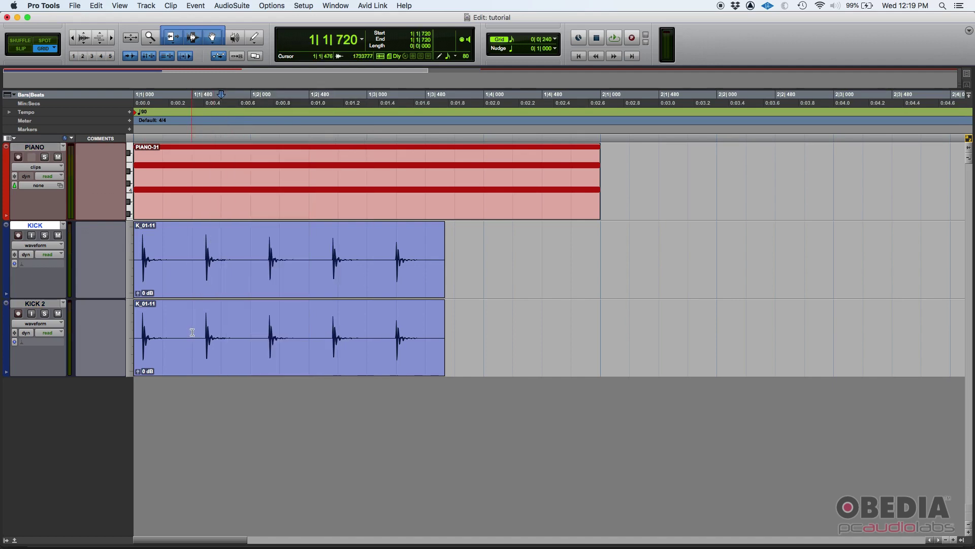
Step: Move a 1|1|480–1|3|000 KICK 2 selection across KICK, PIANO and KICK 2, then select 1|1|480–1|3|480 on PIANO
drag(192, 332, 361, 333)
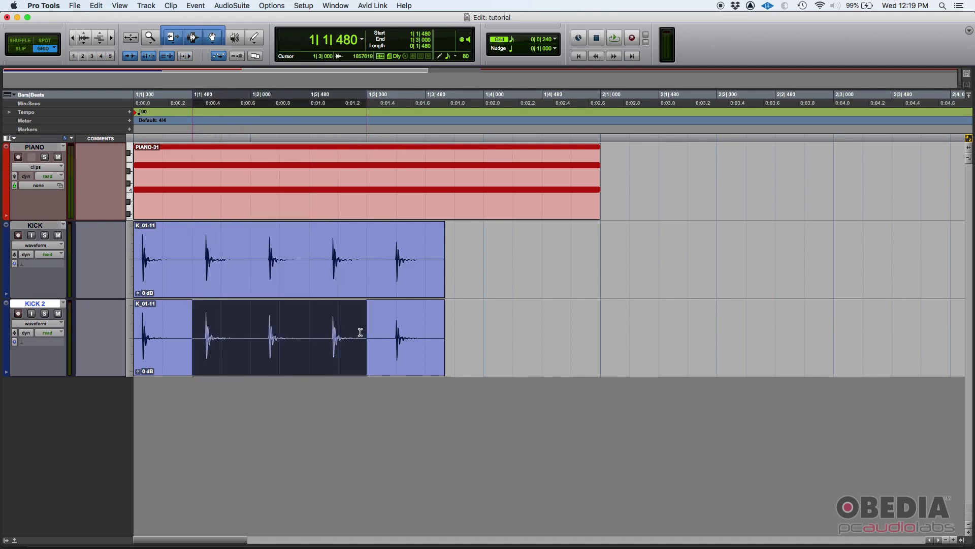
click(36, 227)
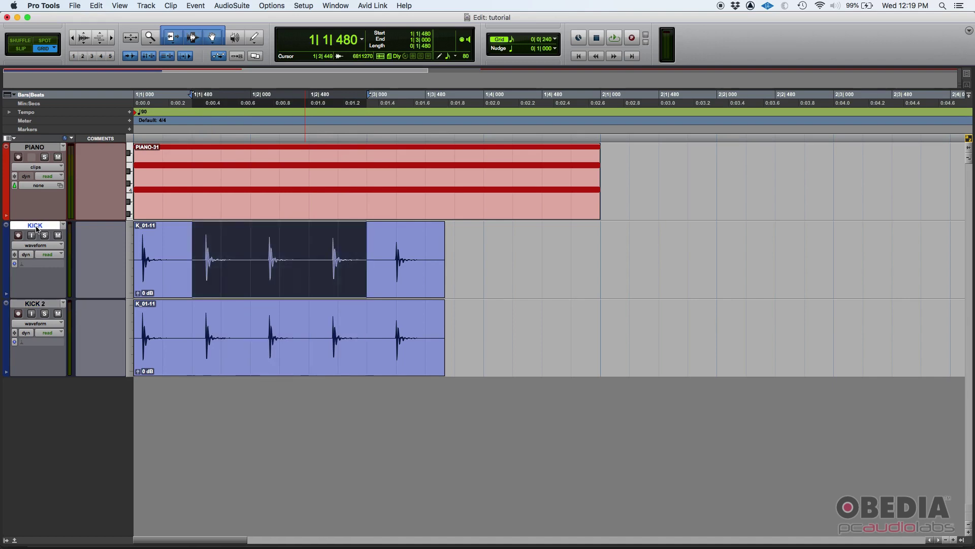
click(38, 149)
click(37, 223)
click(45, 304)
click(33, 230)
click(41, 149)
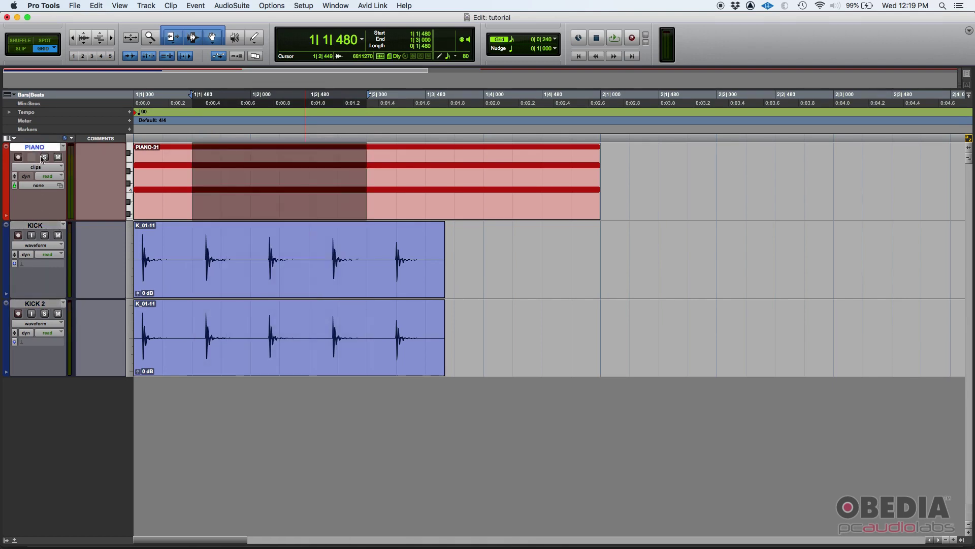
click(41, 225)
click(36, 304)
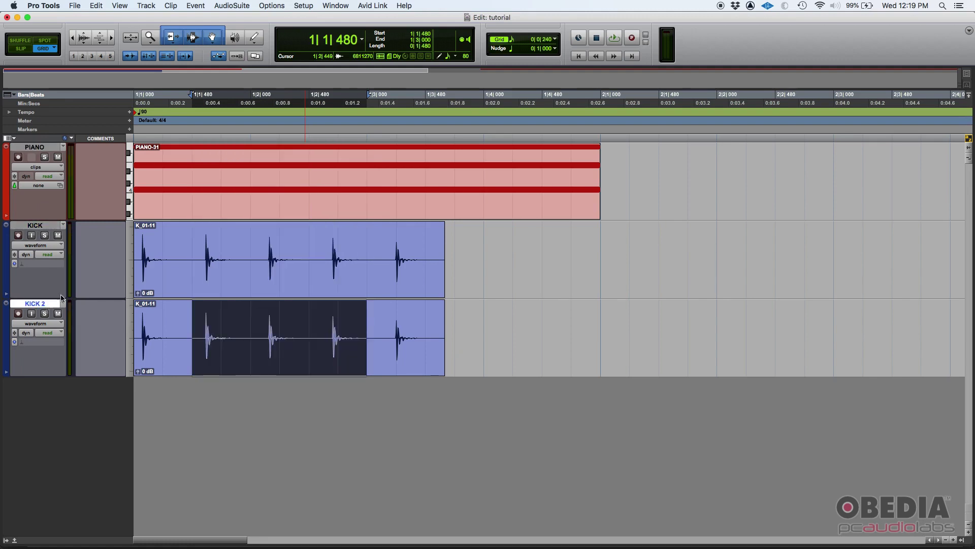
click(188, 244)
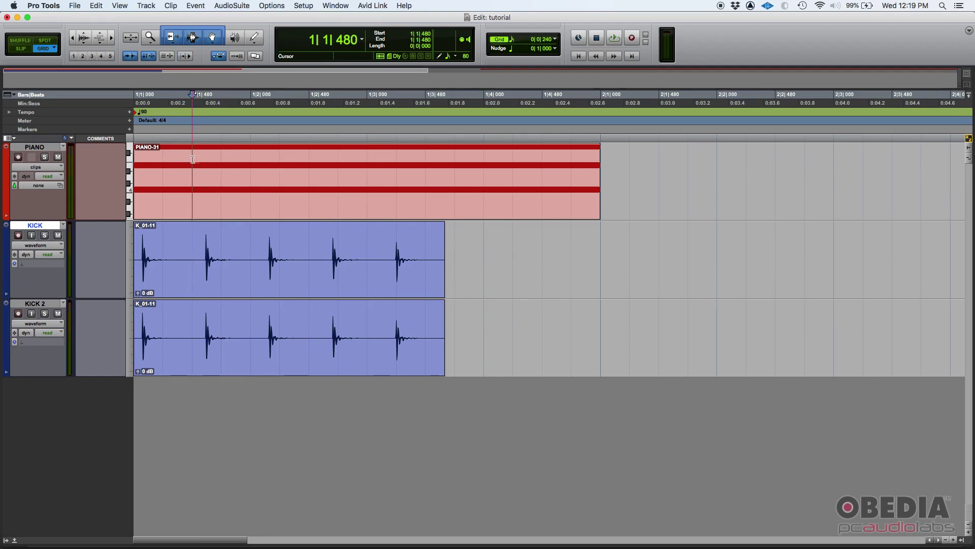
drag(192, 157, 412, 159)
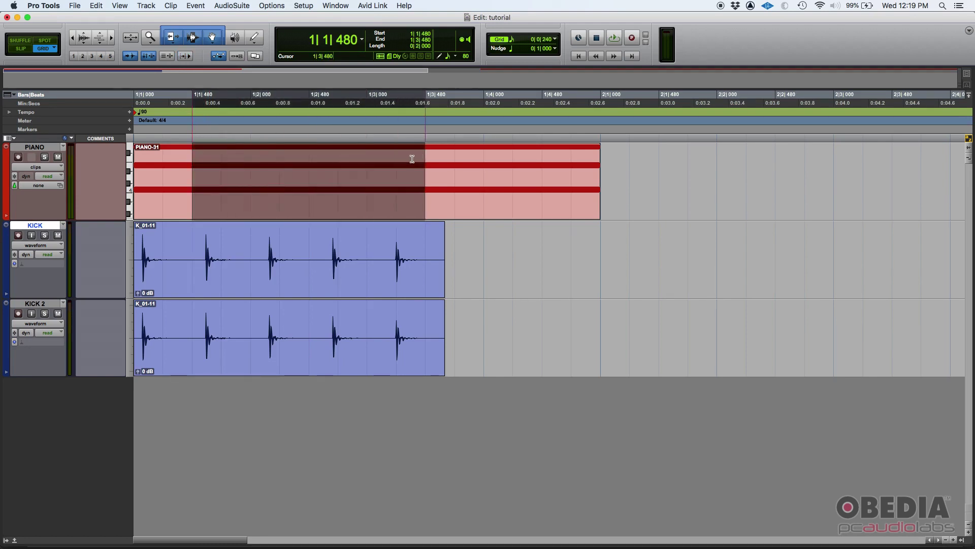
Step: Select the KICK 2, PIANO and KICK tracks in turn while linking is off
click(37, 304)
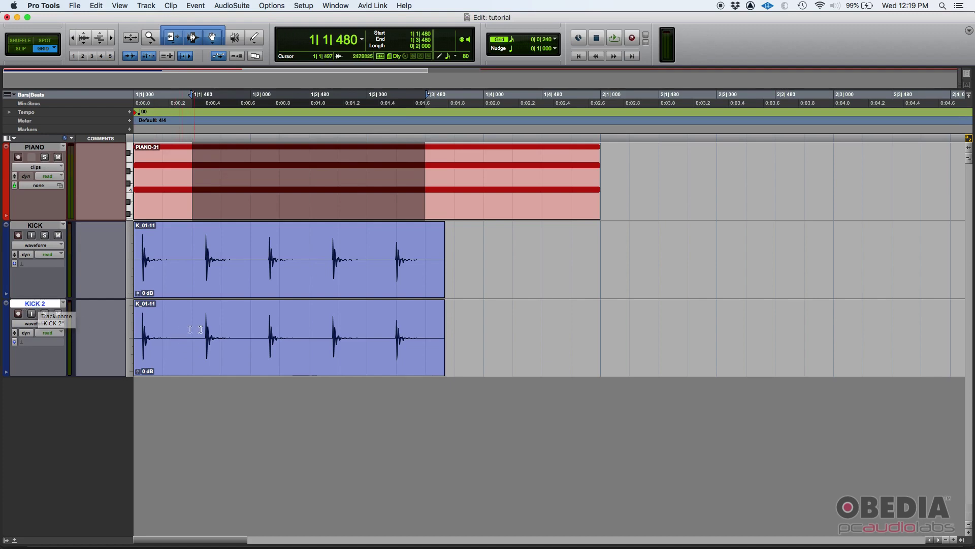
click(54, 307)
click(46, 162)
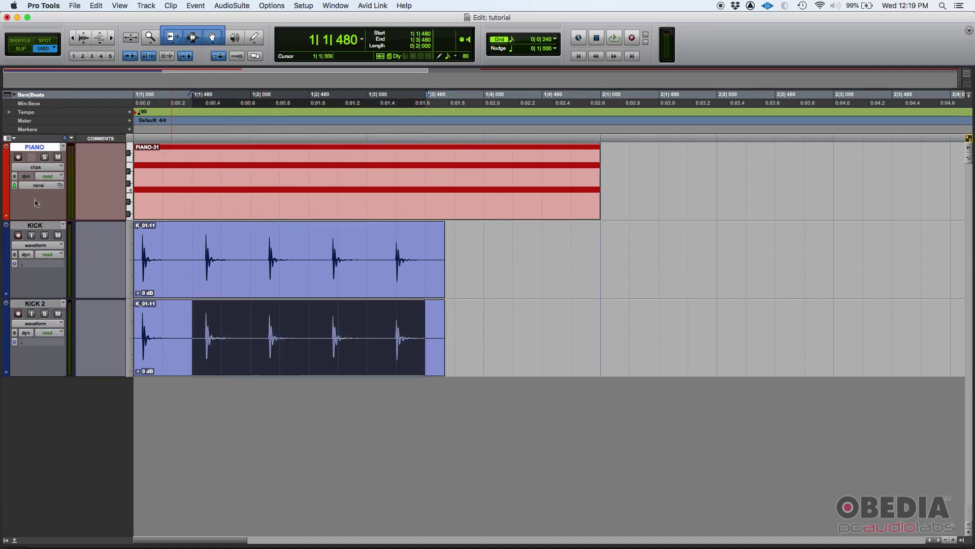
click(41, 225)
Step: Select 1|2|000 to 1|3|240 on KICK, then cycle through KICK 2, KICK and PIANO without the selection following
drag(251, 254, 338, 249)
shift+click(396, 252)
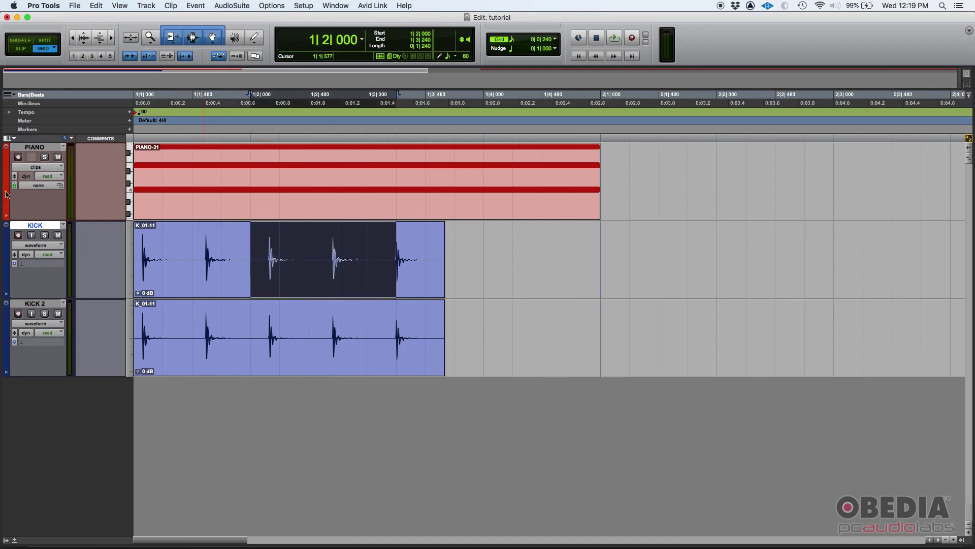
click(48, 305)
click(42, 228)
click(45, 147)
click(45, 230)
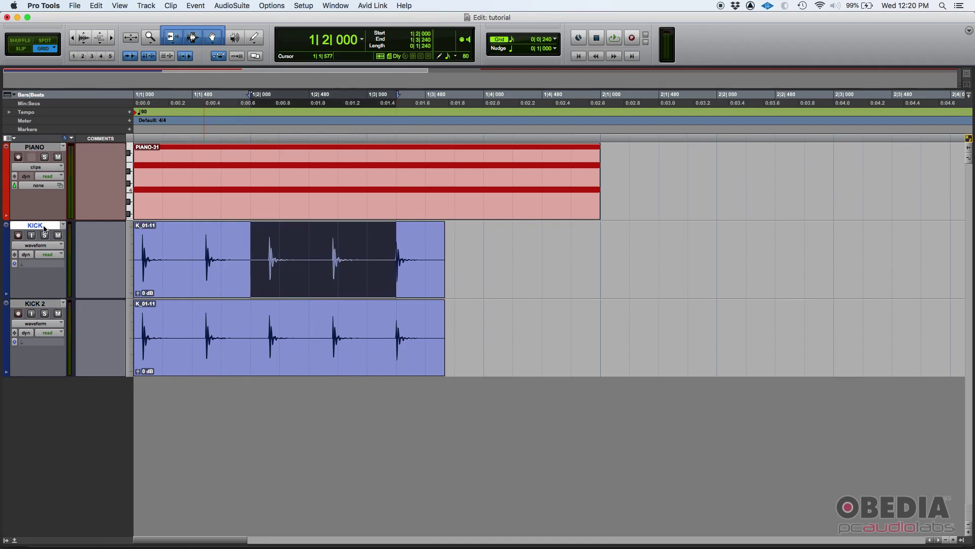
click(44, 305)
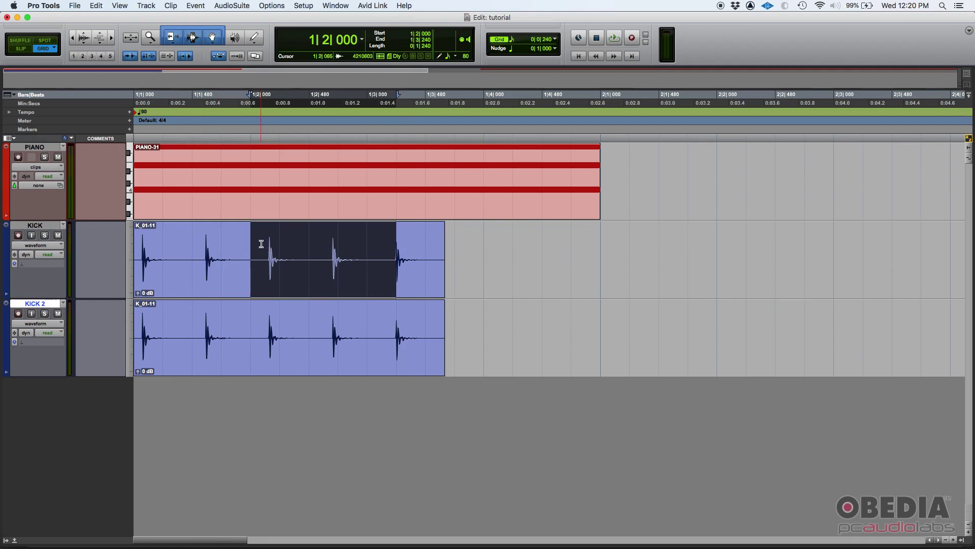
Step: Re-enable Link Track and Edit Selection, select from 1|1|720 across all three tracks, then clear to 1|3|000
click(167, 56)
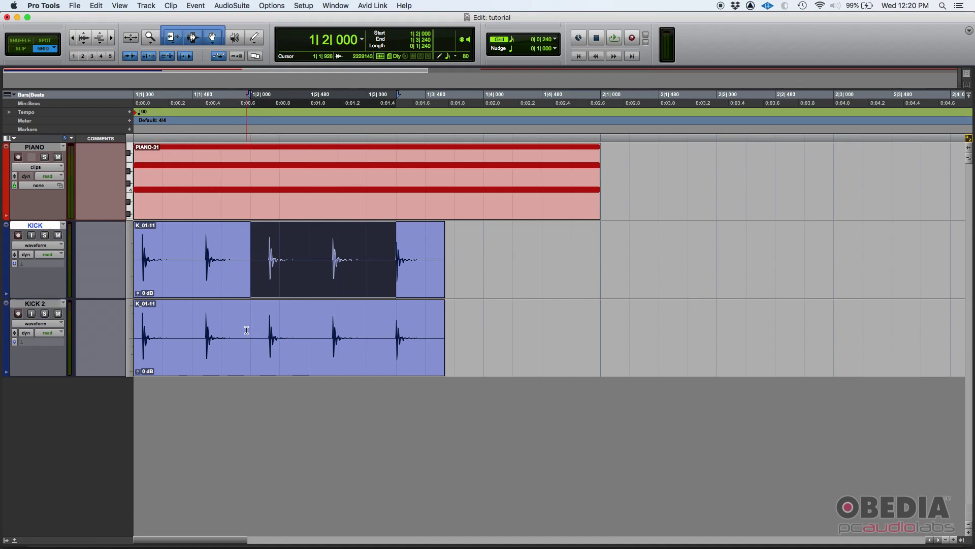
drag(246, 326, 349, 206)
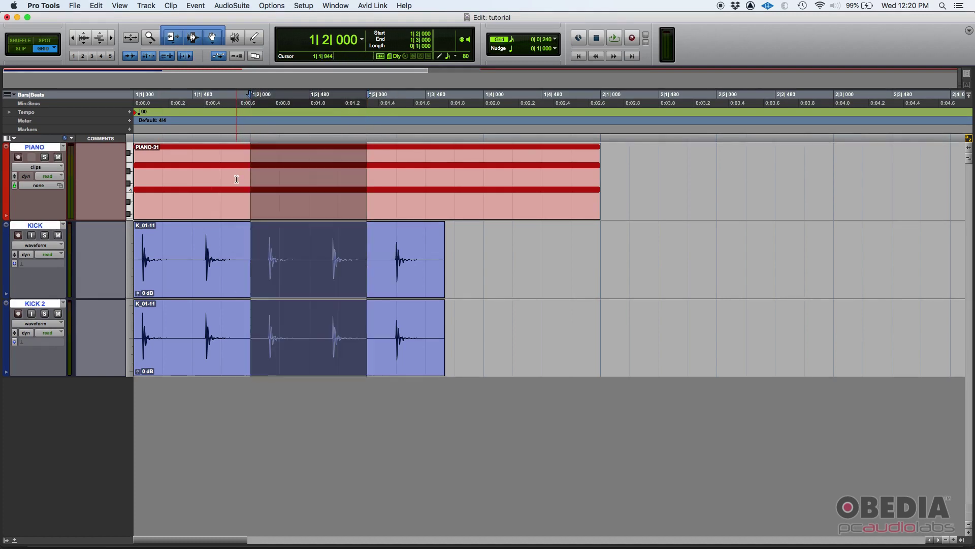
drag(221, 178, 358, 315)
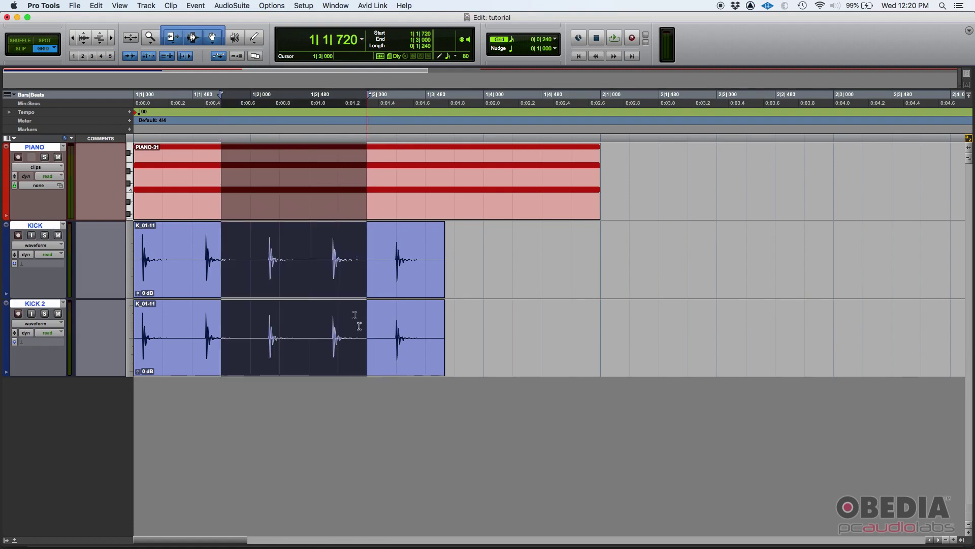
click(357, 251)
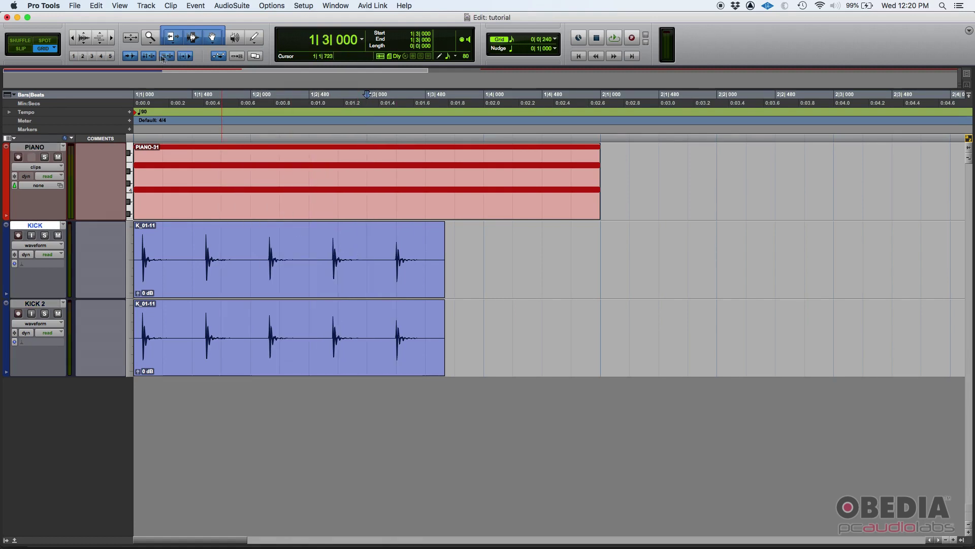